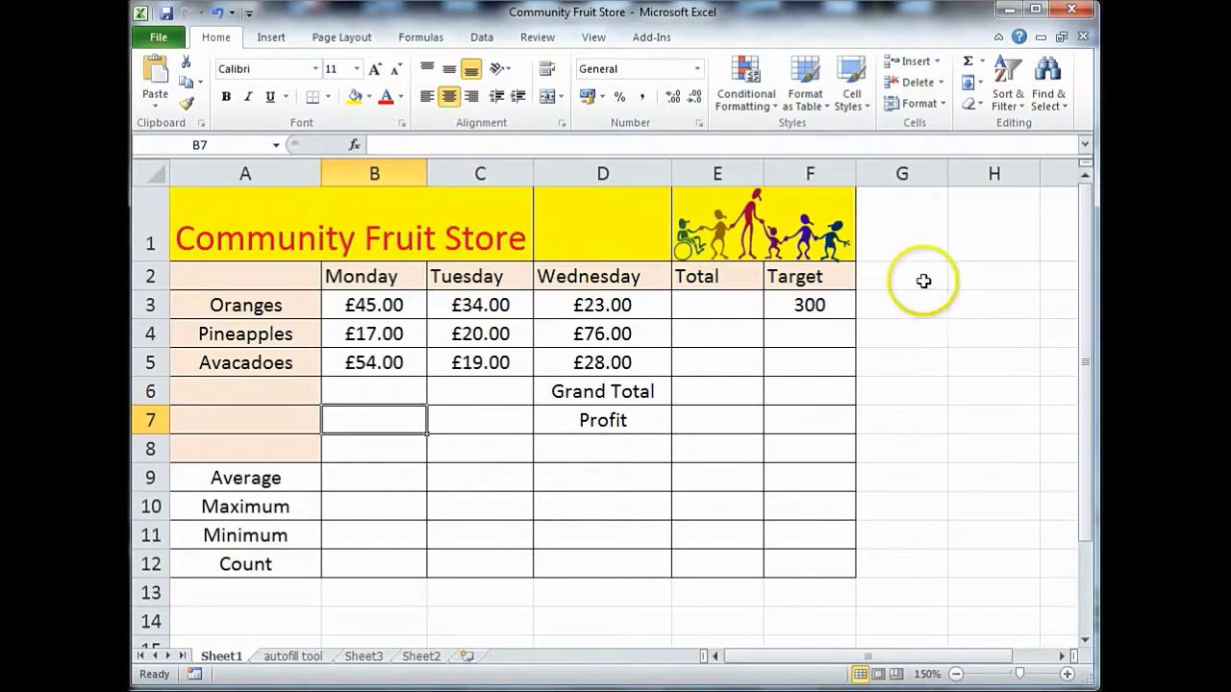
# Examine the margin presets, page orientation choices and paper sizes available for the Community Fruit Store sheet
pyautogui.click(343, 38)
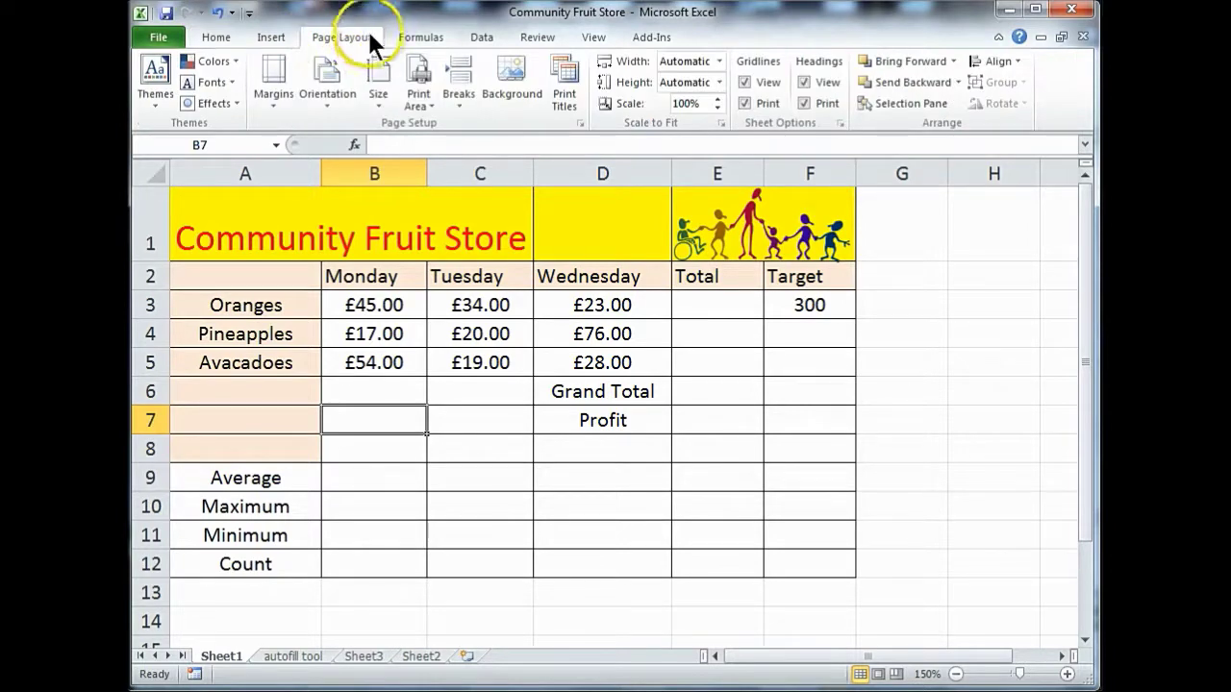
pyautogui.click(272, 96)
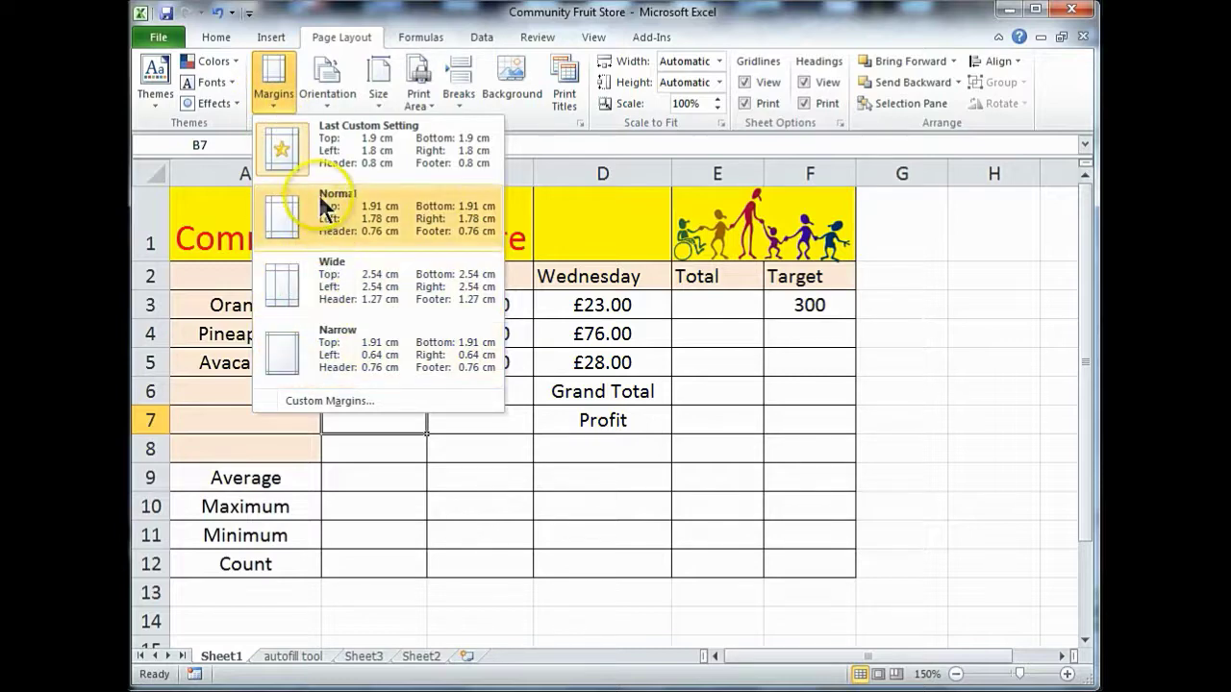
pyautogui.click(328, 100)
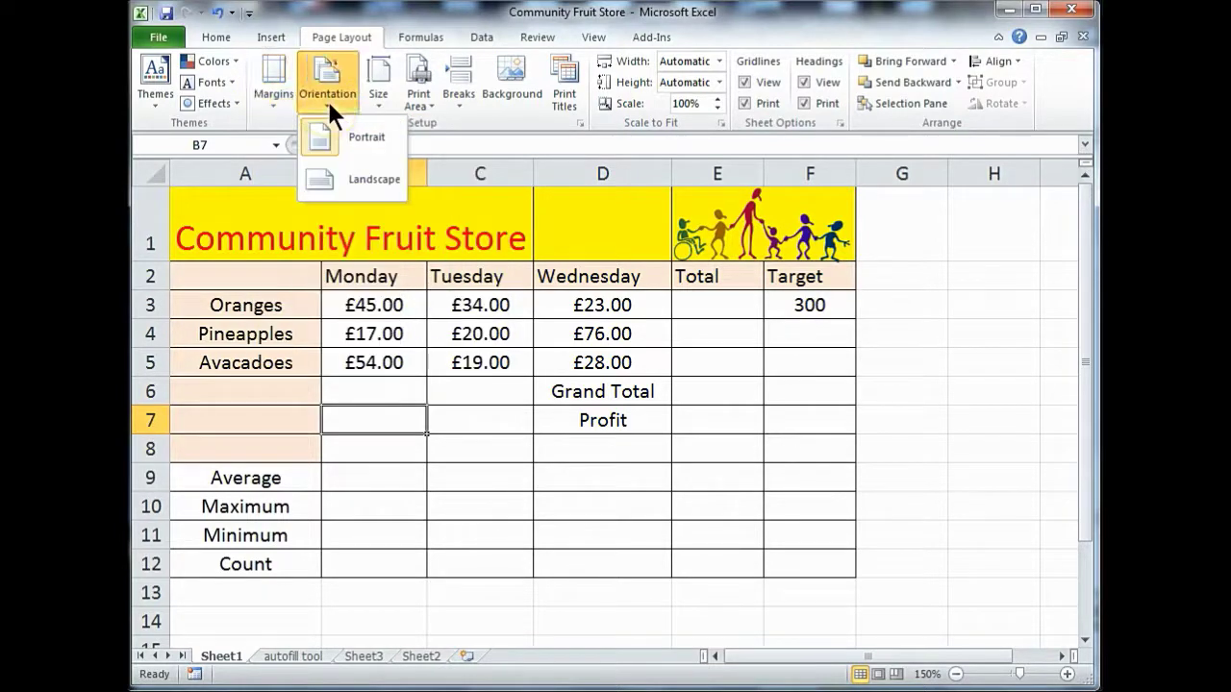
pyautogui.click(355, 182)
pyautogui.click(378, 96)
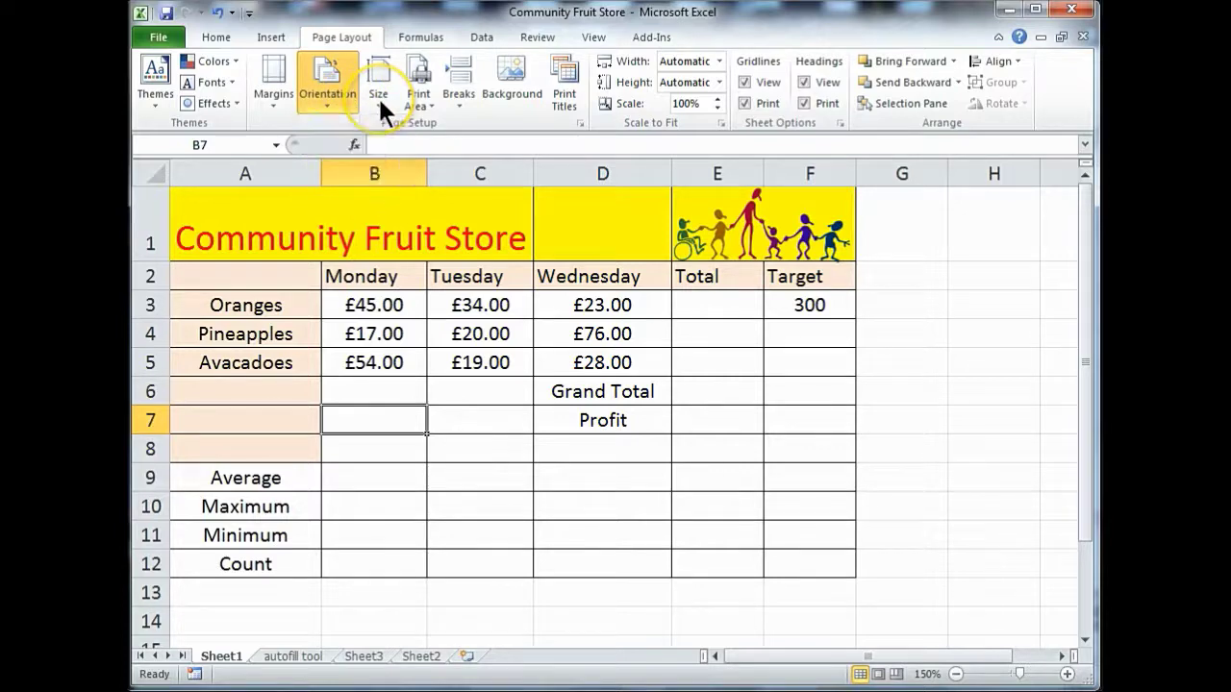
pyautogui.click(377, 96)
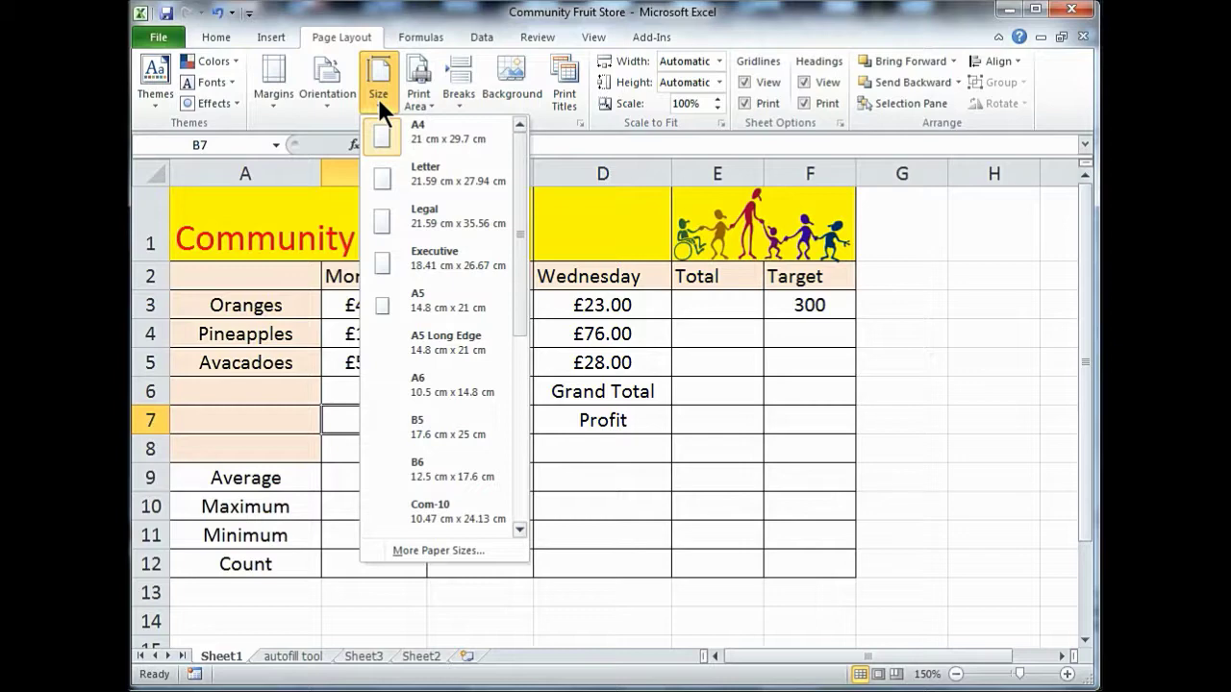
pyautogui.click(378, 99)
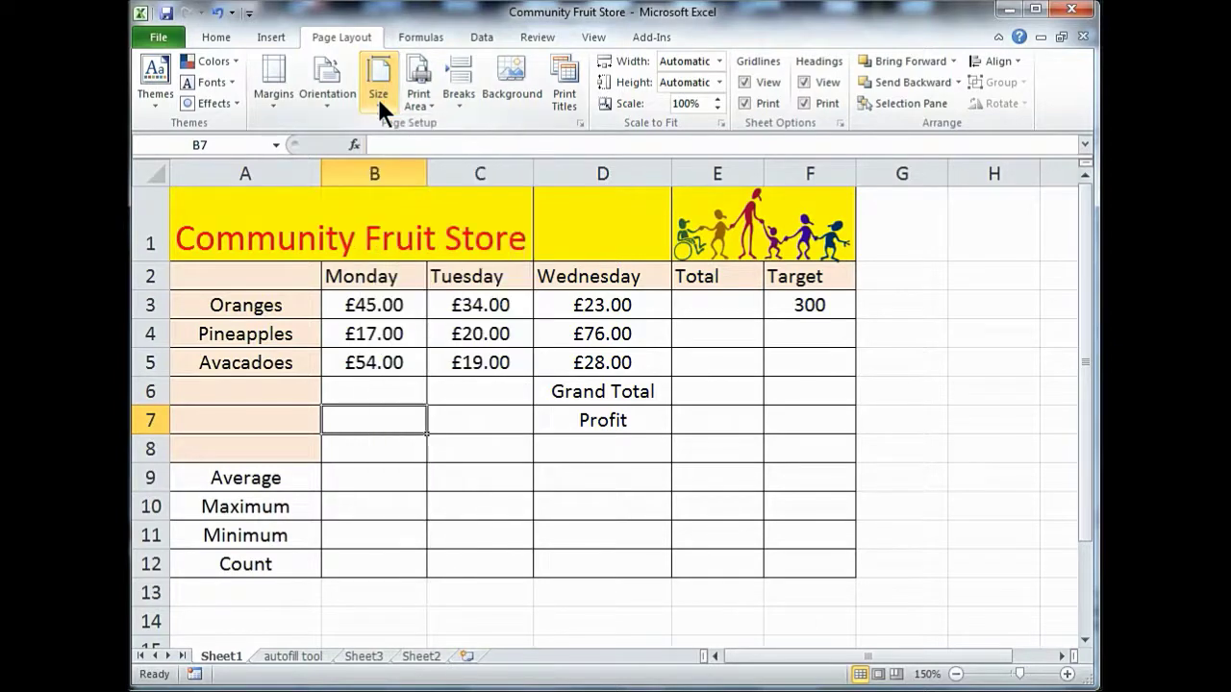
pyautogui.click(429, 99)
pyautogui.click(446, 98)
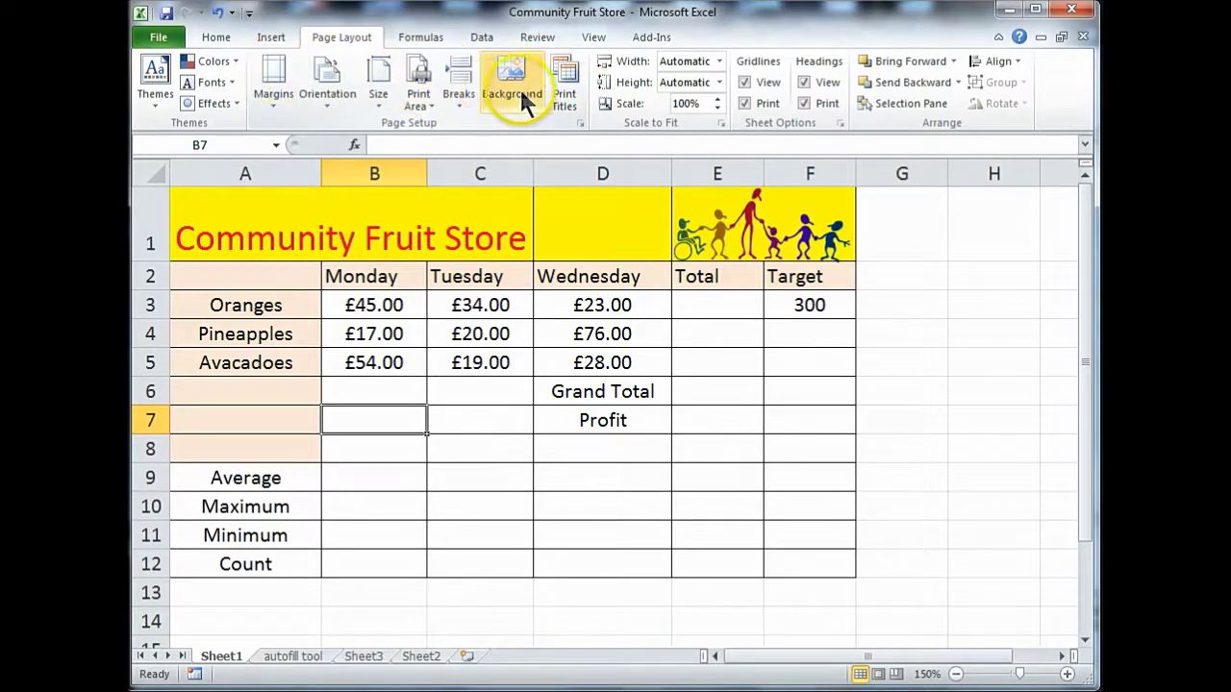
# Open the full Page Setup settings and review the orientation, scaling and paper size options
pyautogui.click(580, 122)
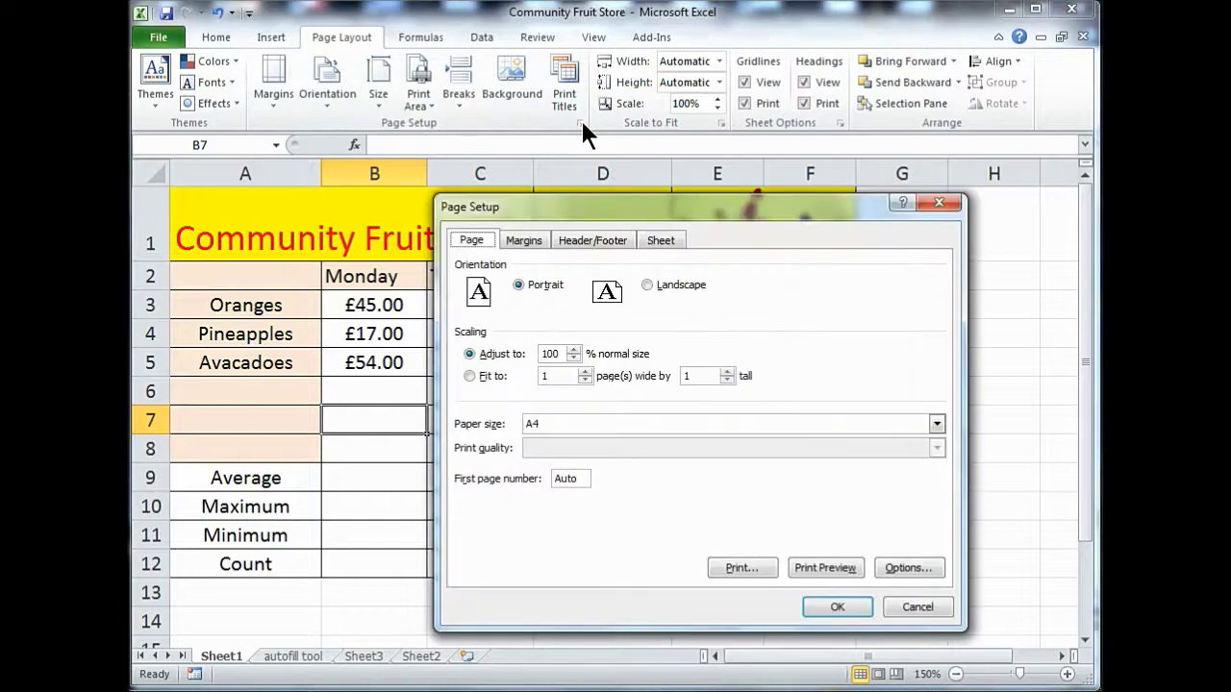
pyautogui.moveTo(653, 202); pyautogui.dragTo(644, 124)
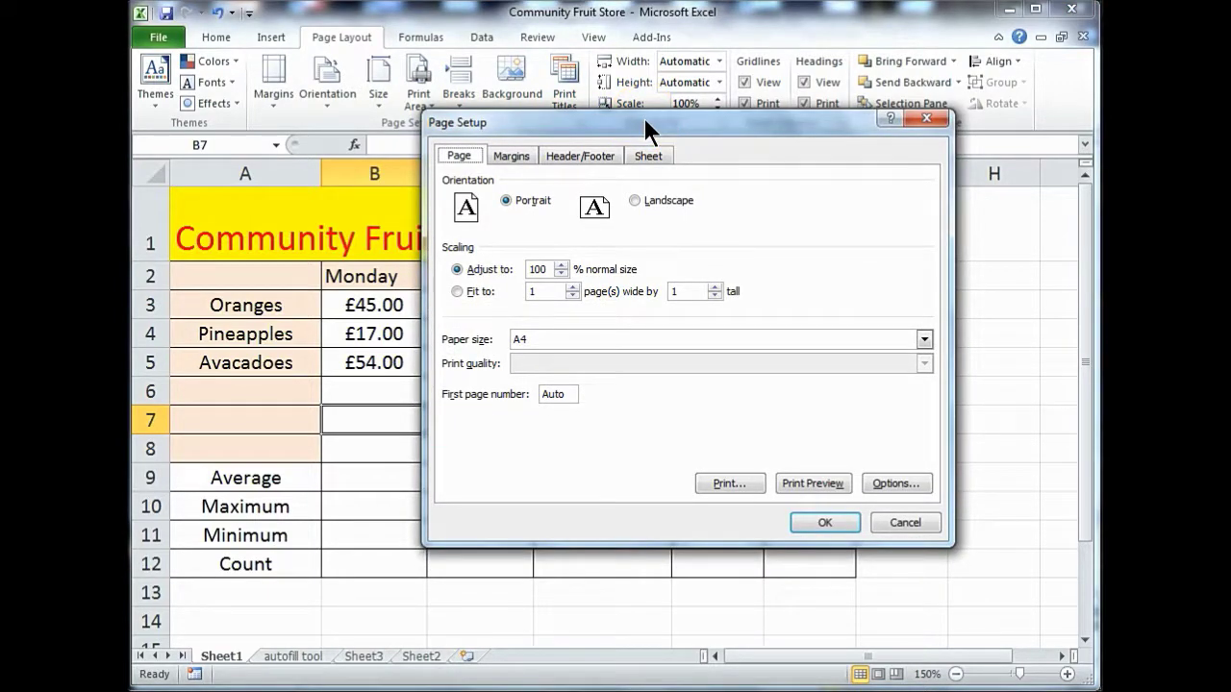
pyautogui.moveTo(645, 121); pyautogui.dragTo(646, 130)
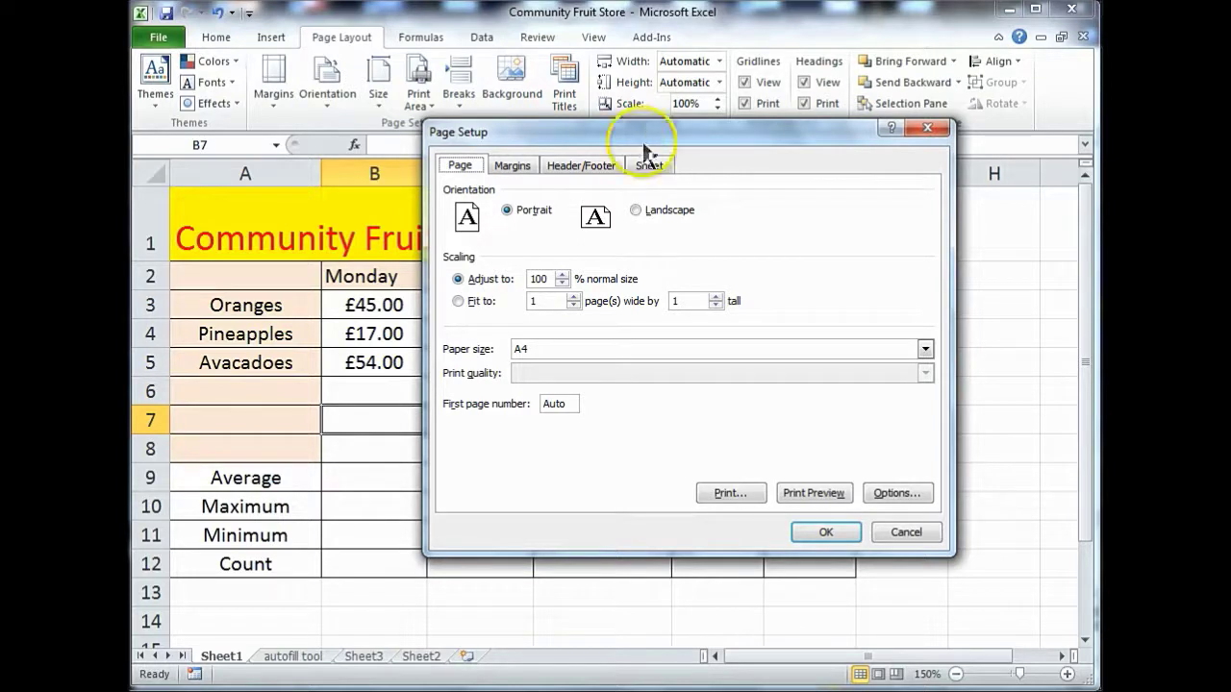
pyautogui.moveTo(688, 128); pyautogui.dragTo(647, 148)
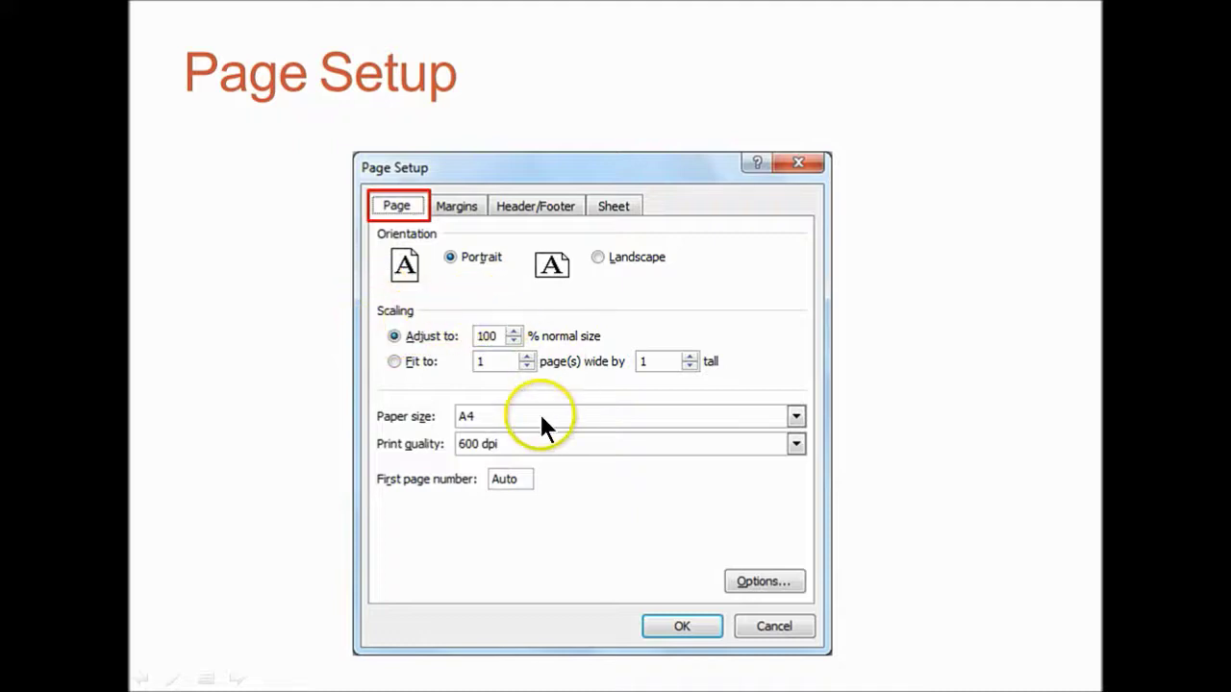
pyautogui.click(471, 414)
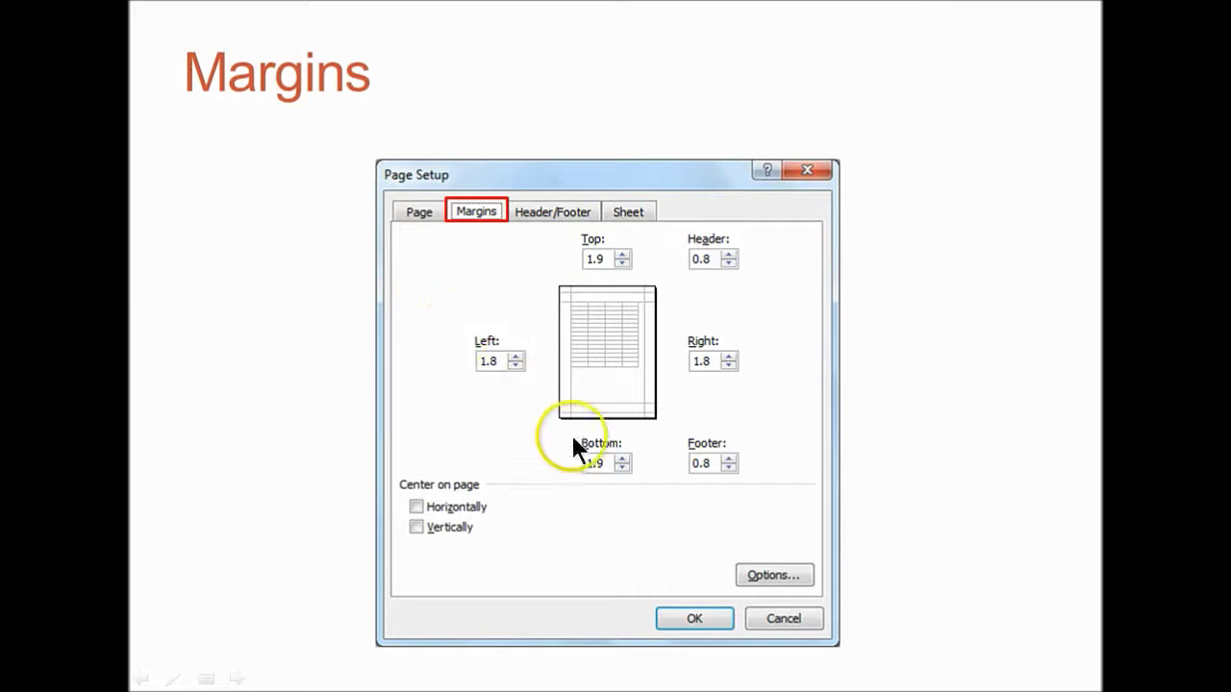
pyautogui.click(538, 515)
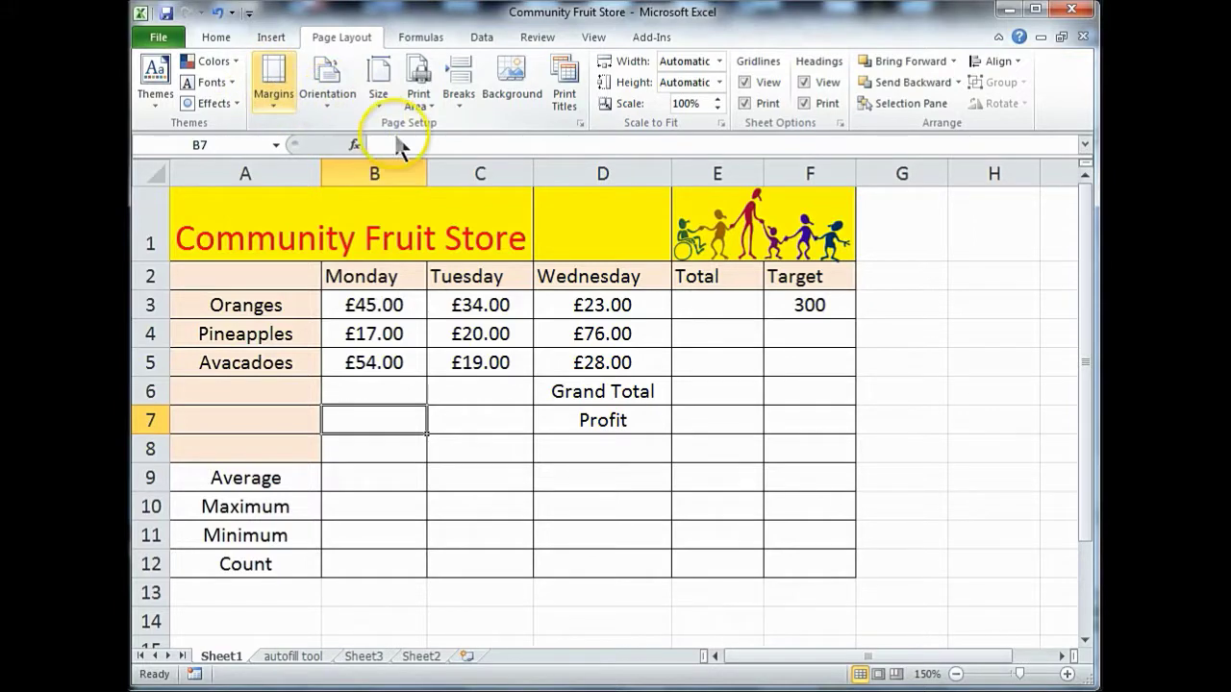
pyautogui.click(580, 123)
pyautogui.moveTo(536, 150); pyautogui.dragTo(520, 177)
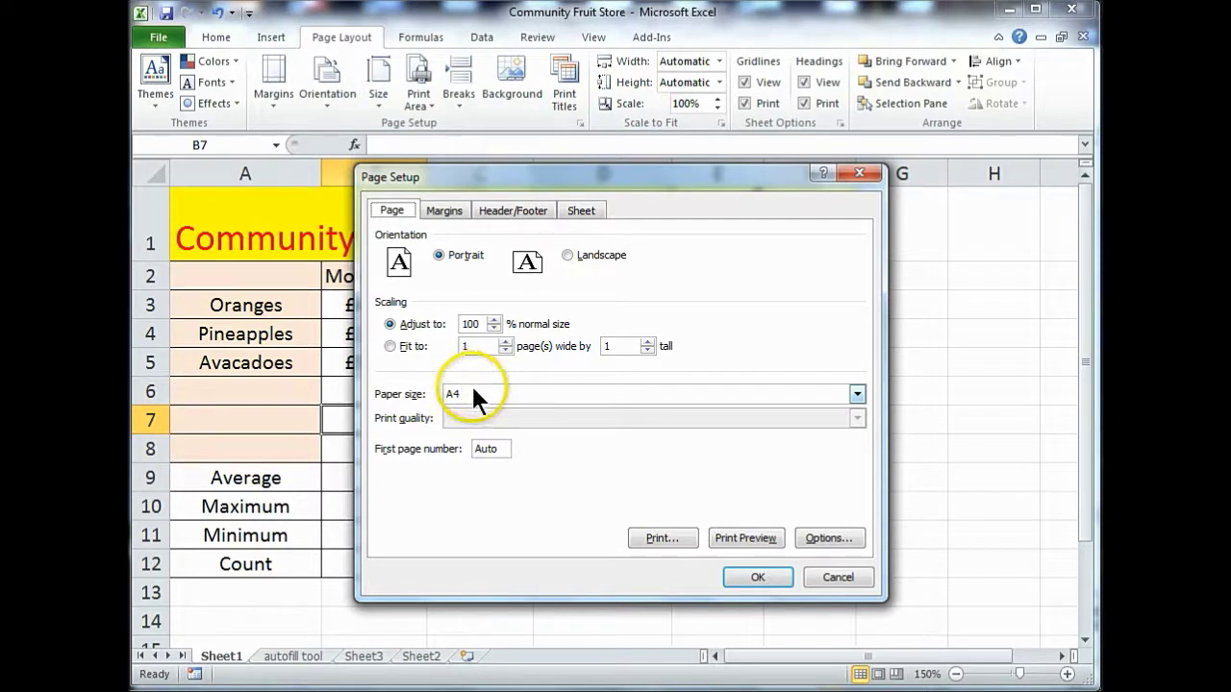
pyautogui.click(445, 209)
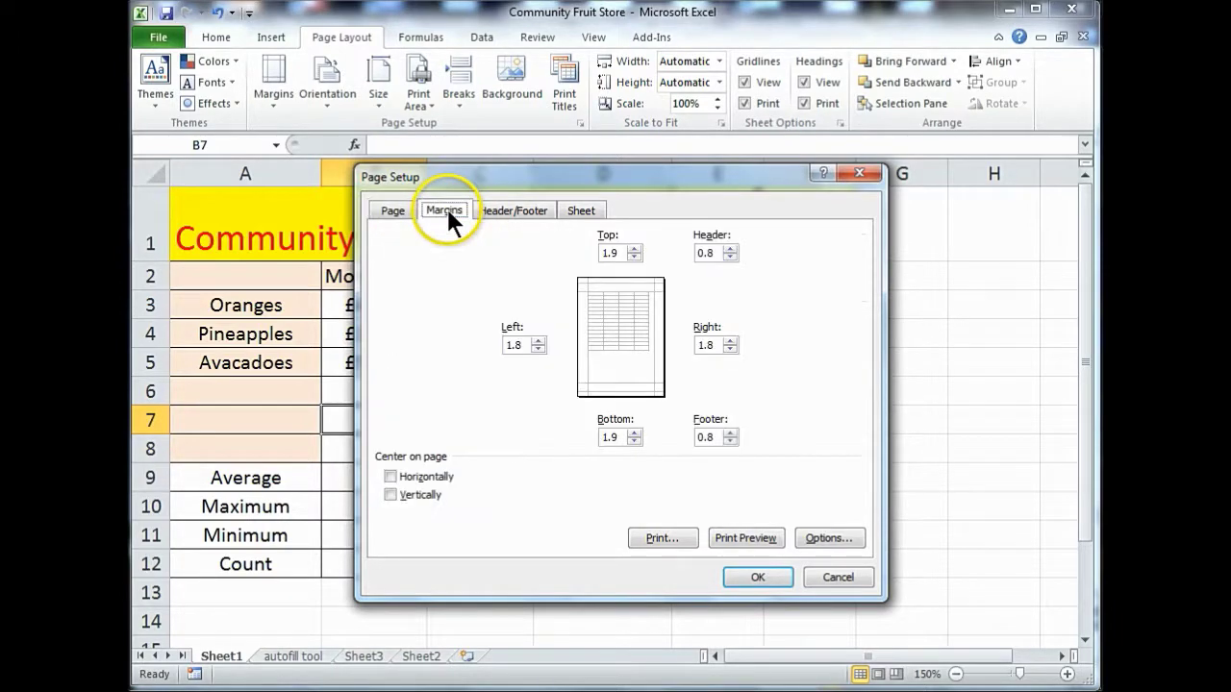
pyautogui.click(634, 249)
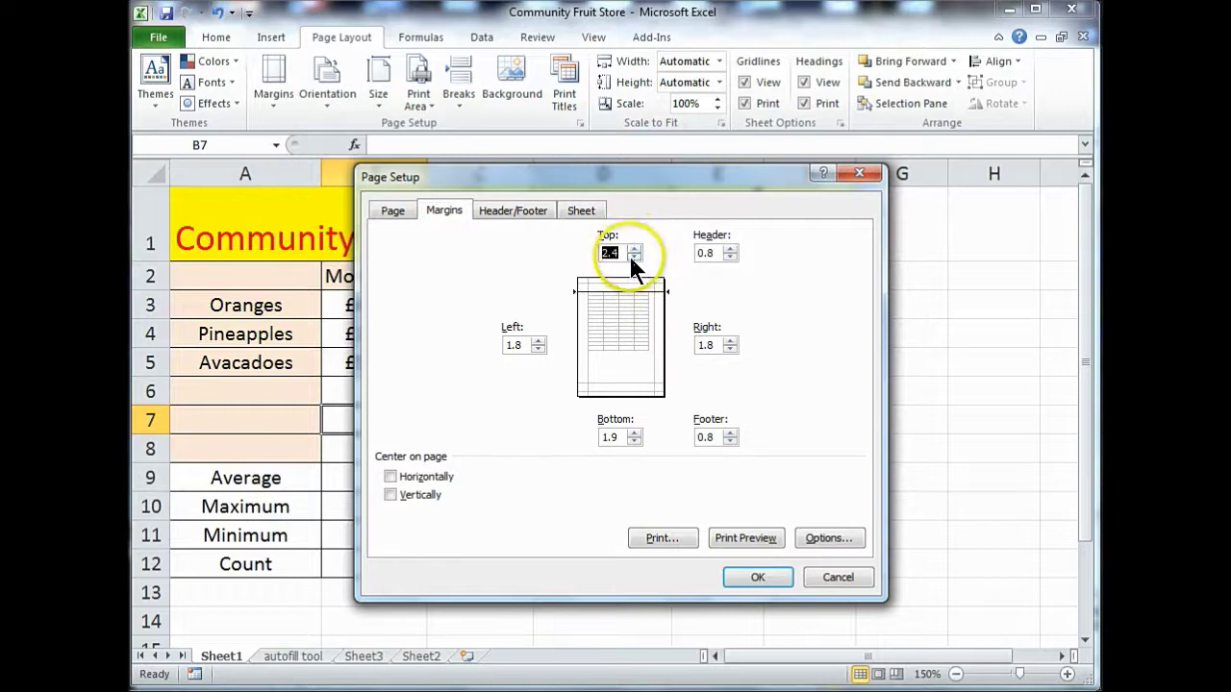
pyautogui.click(635, 440)
pyautogui.click(634, 433)
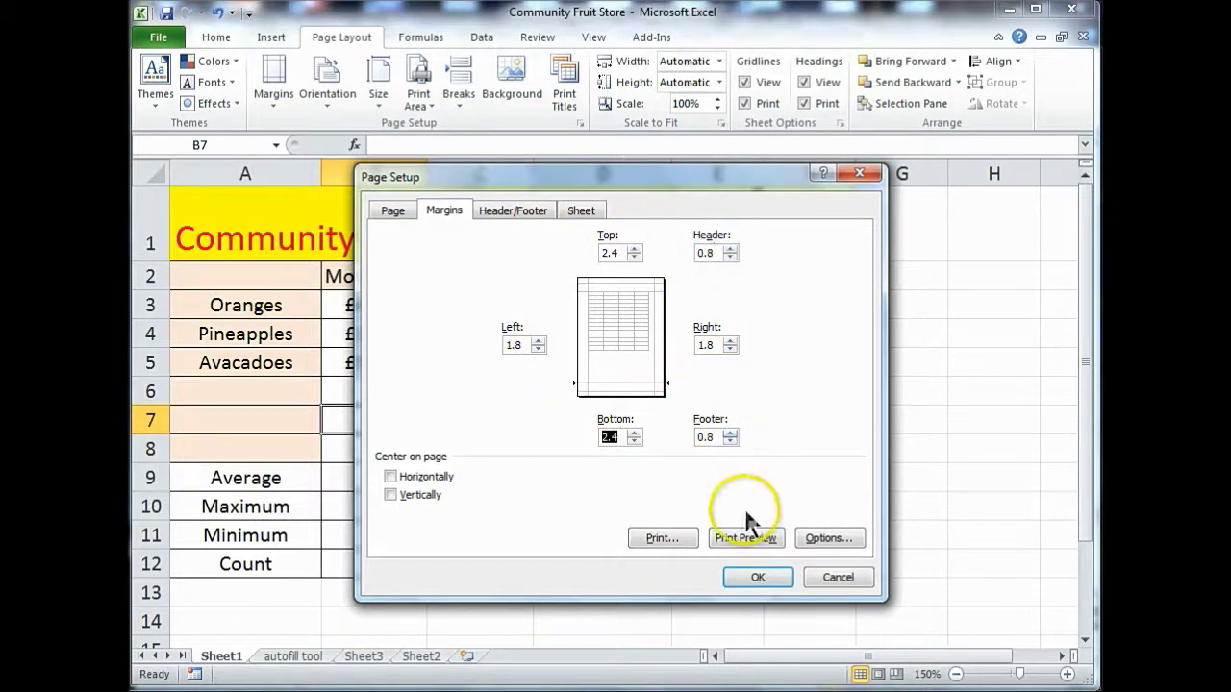
pyautogui.click(835, 576)
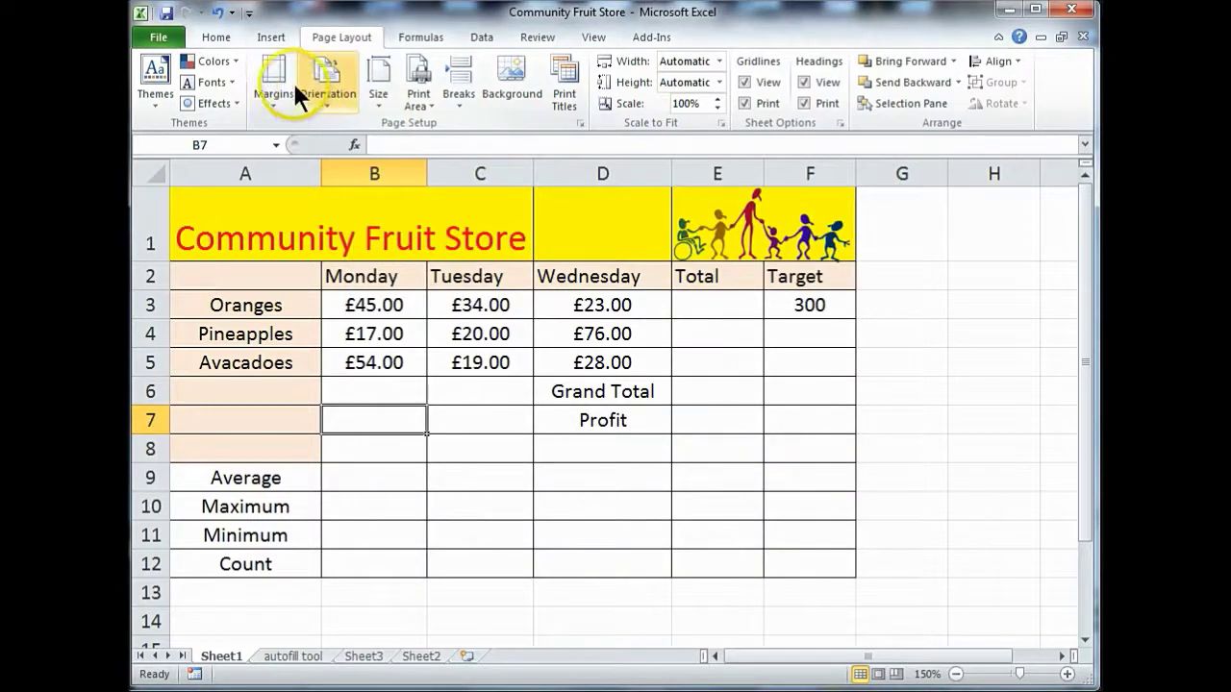
# Open the custom footer editor in the sheet's page setup by way of the custom margins settings
pyautogui.click(274, 106)
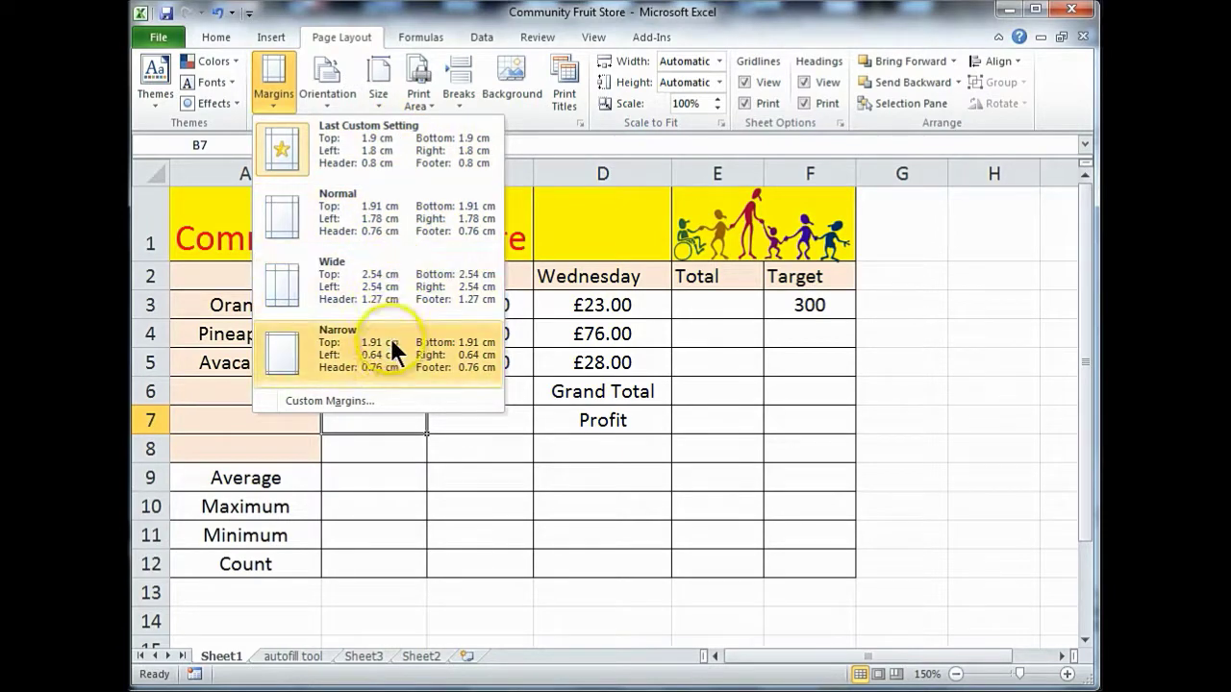
pyautogui.click(380, 404)
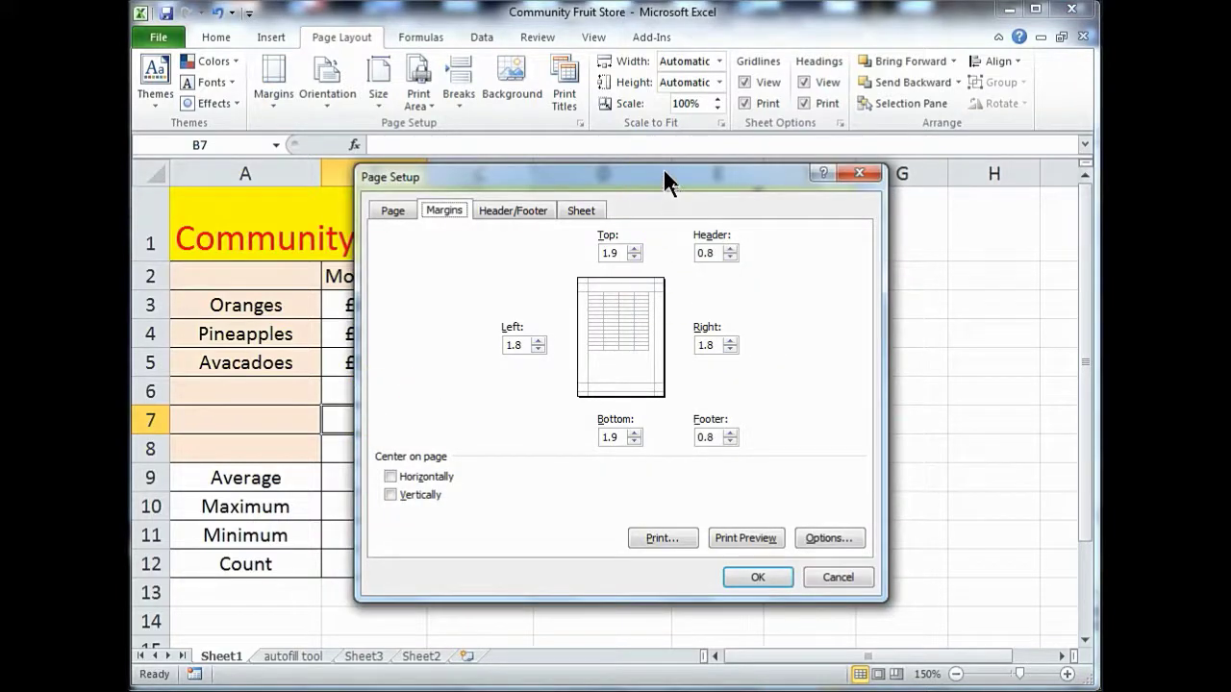
pyautogui.click(537, 205)
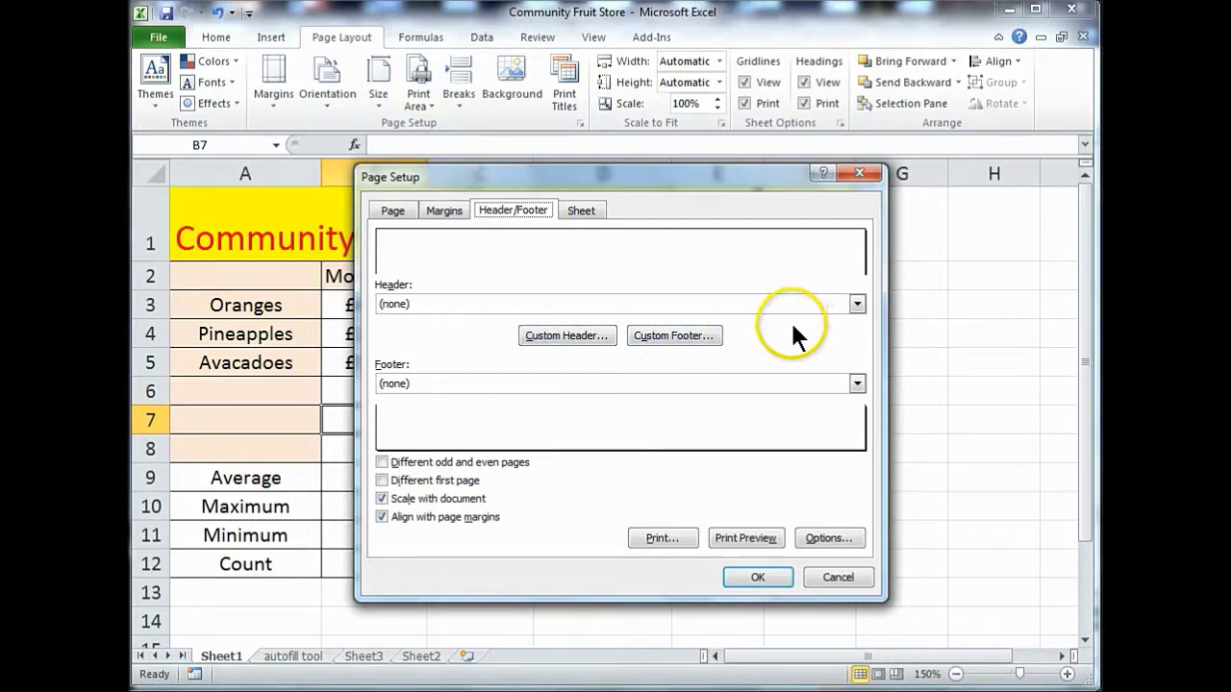
pyautogui.click(673, 338)
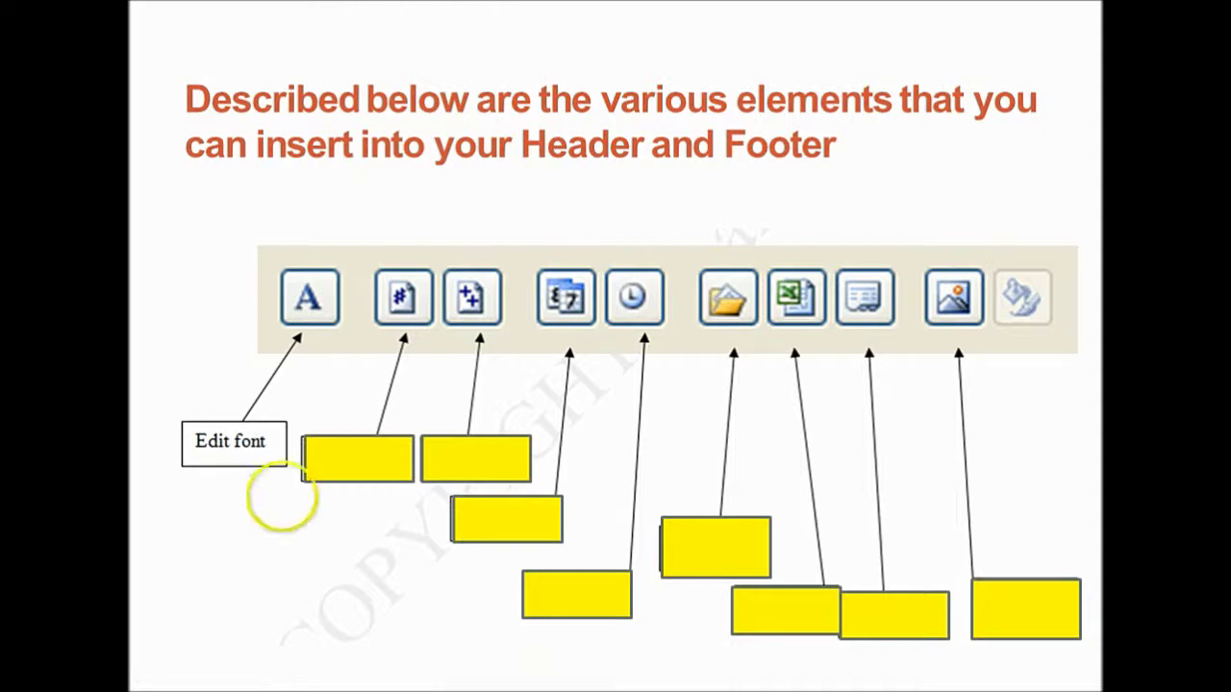
pyautogui.click(165, 588)
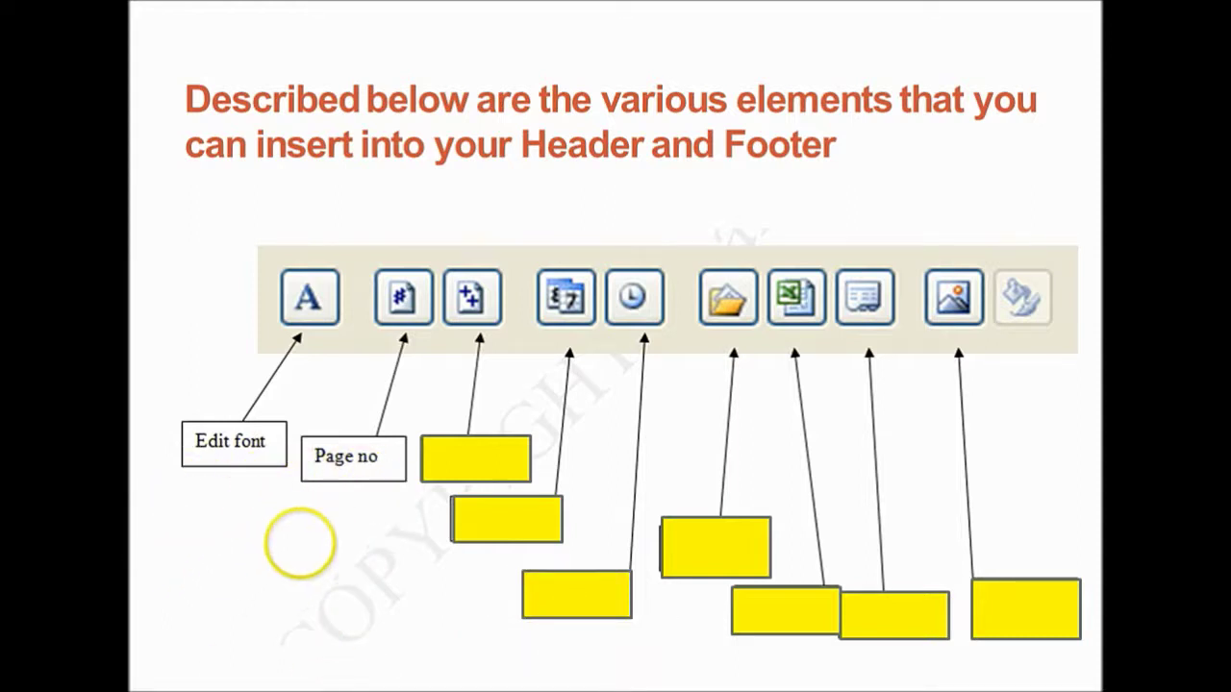
pyautogui.click(298, 549)
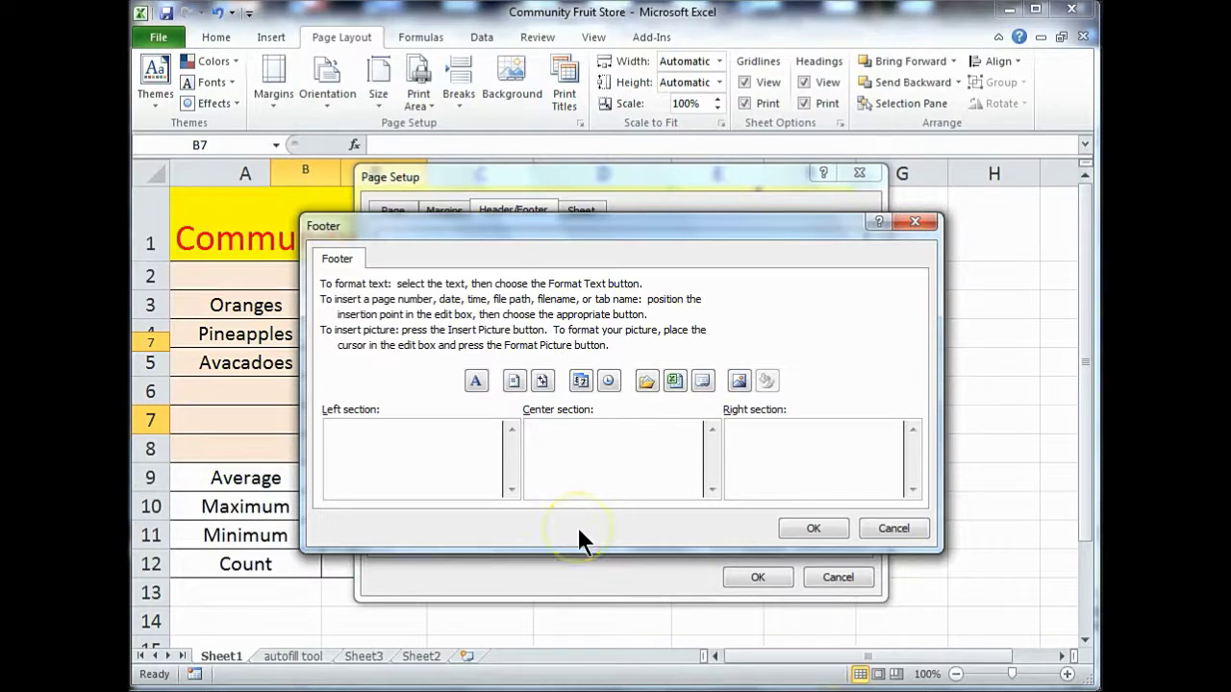
# Create a custom footer with the person's first name in the left section and the page number in the right section
pyautogui.write('Charles')
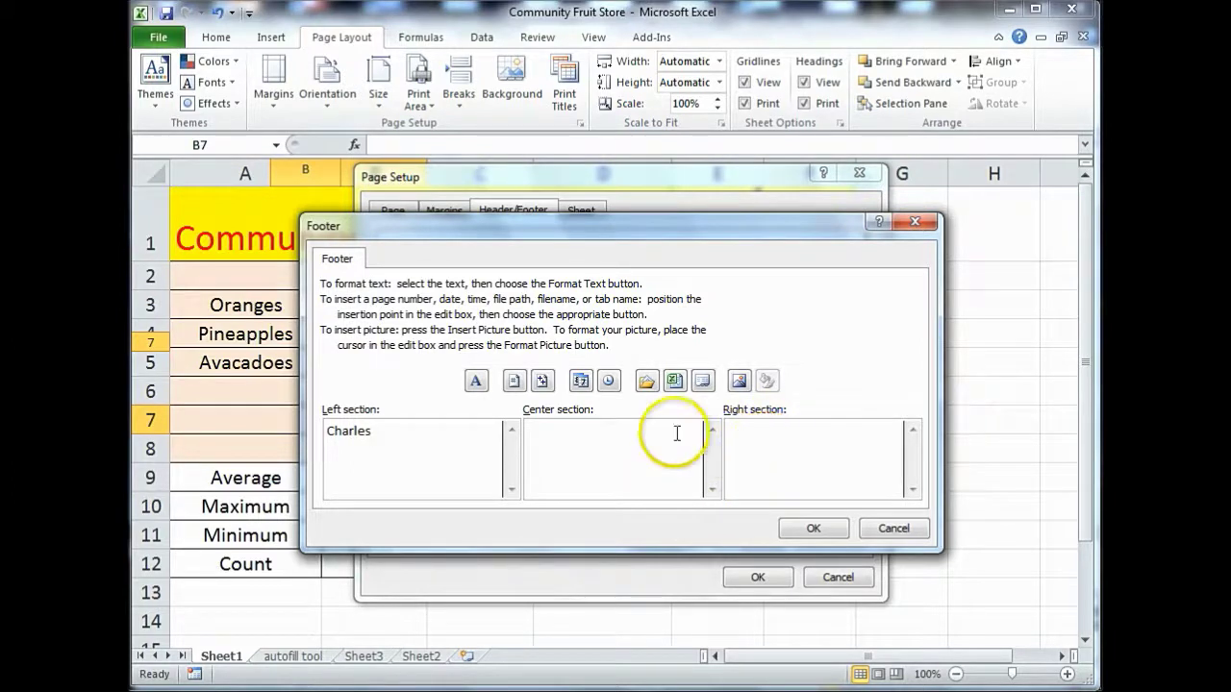
pyautogui.click(513, 382)
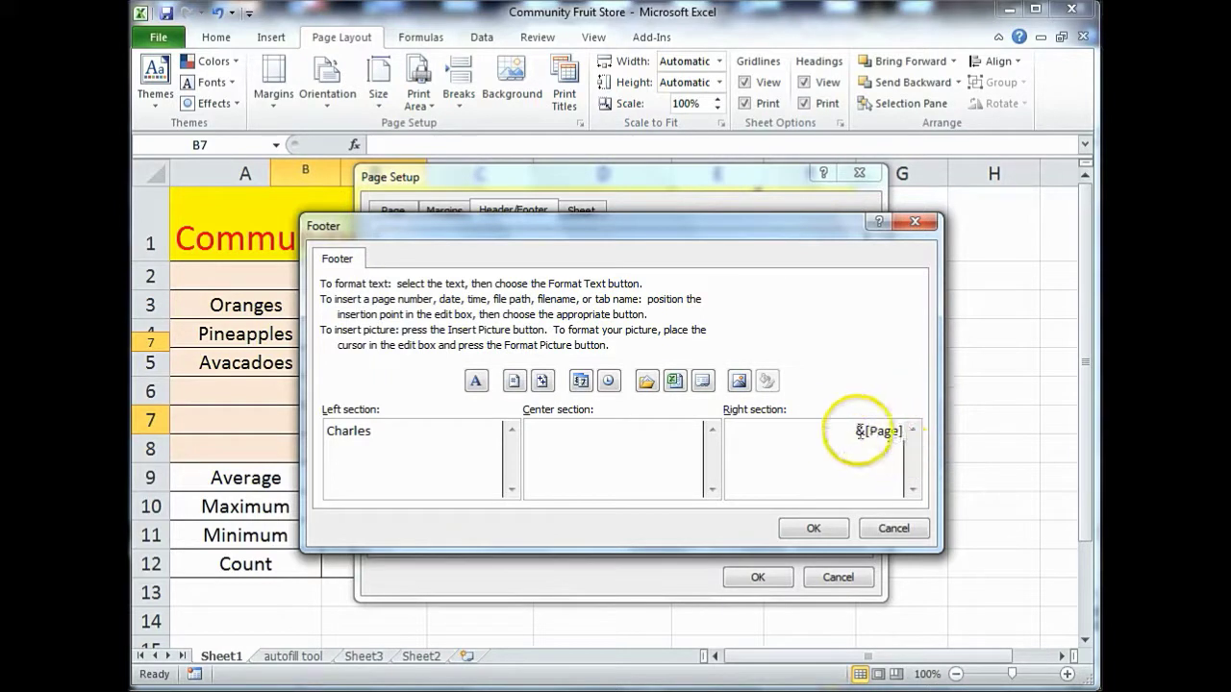
pyautogui.press('Return')
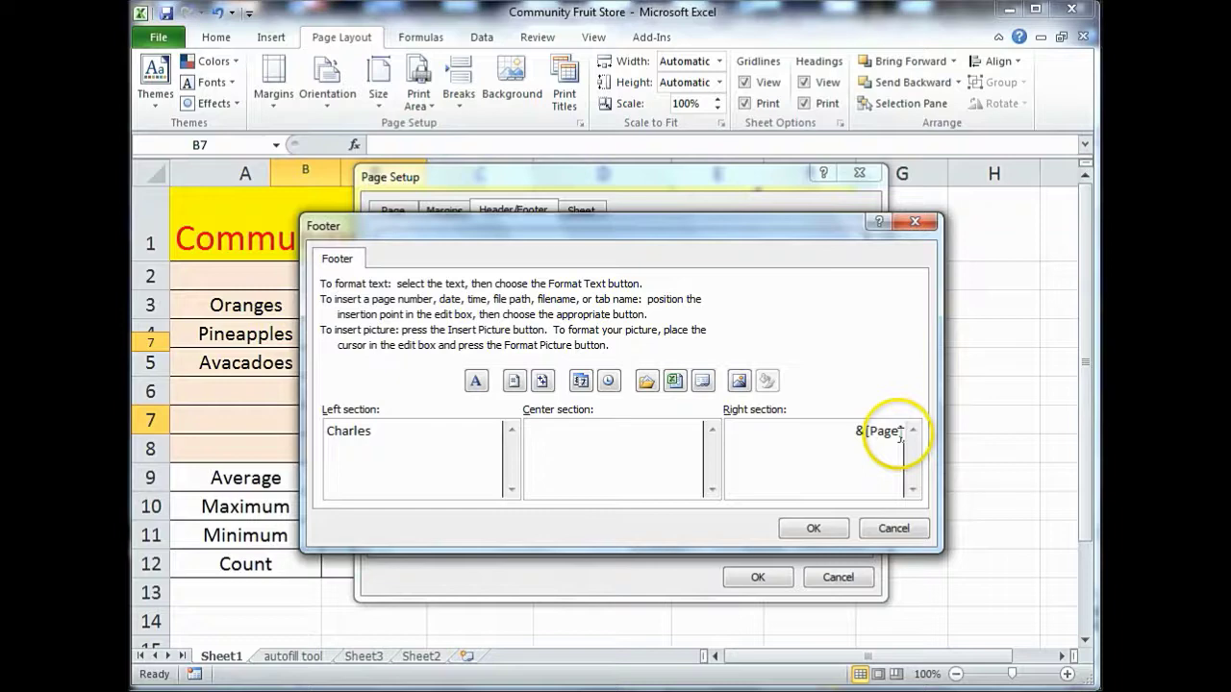
pyautogui.click(872, 467)
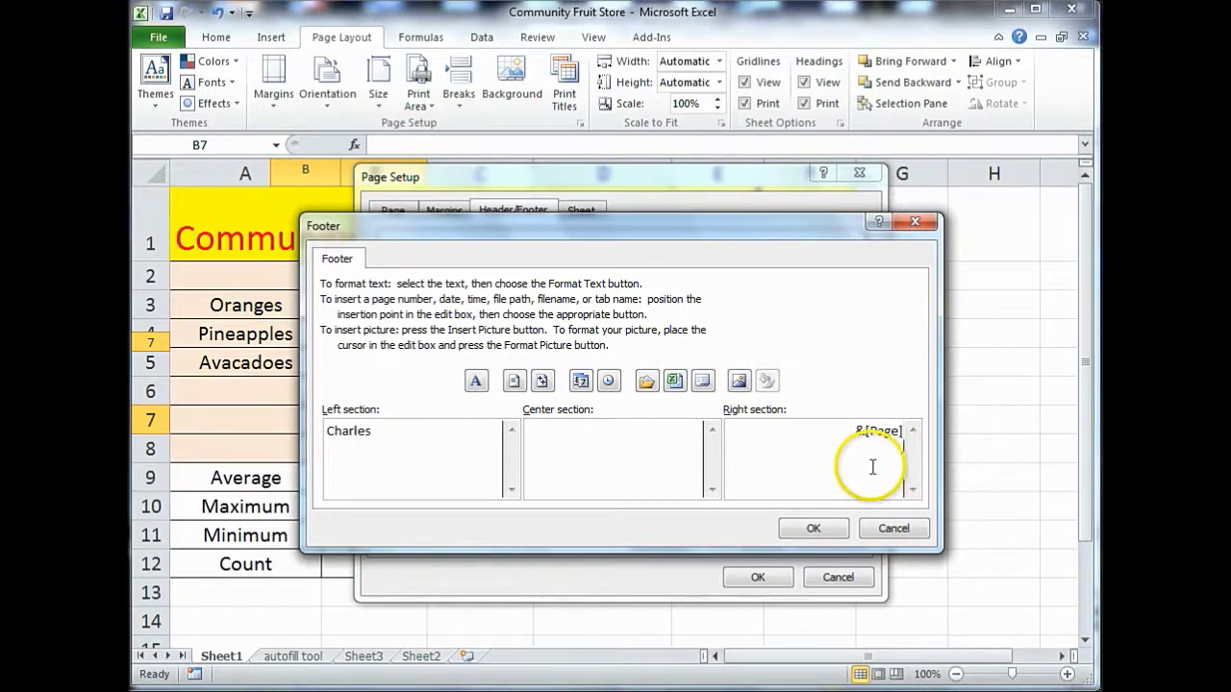
pyautogui.click(817, 528)
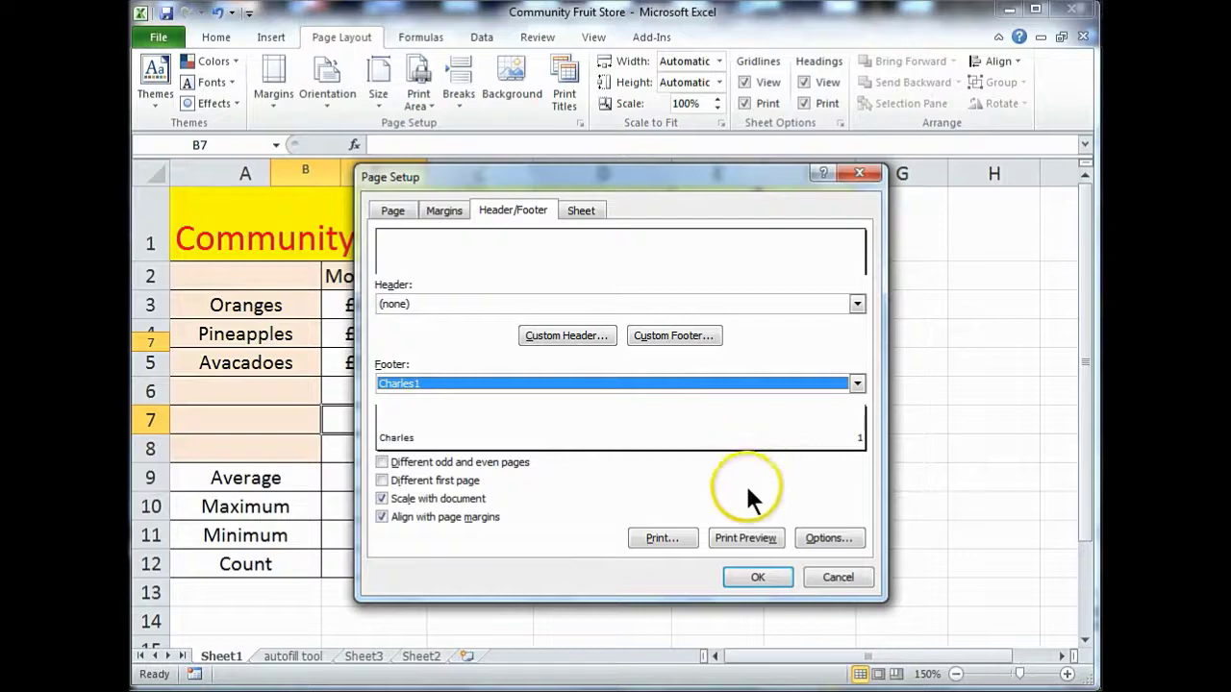